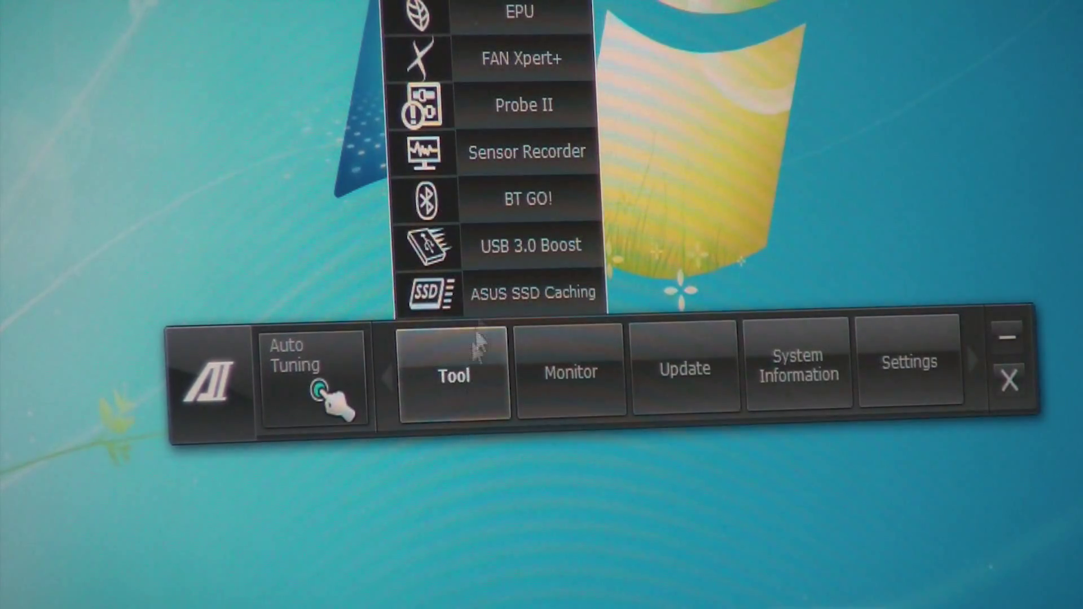
# Open ASUS SSD Caching from the AI Suite II tools list
pyautogui.click(494, 296)
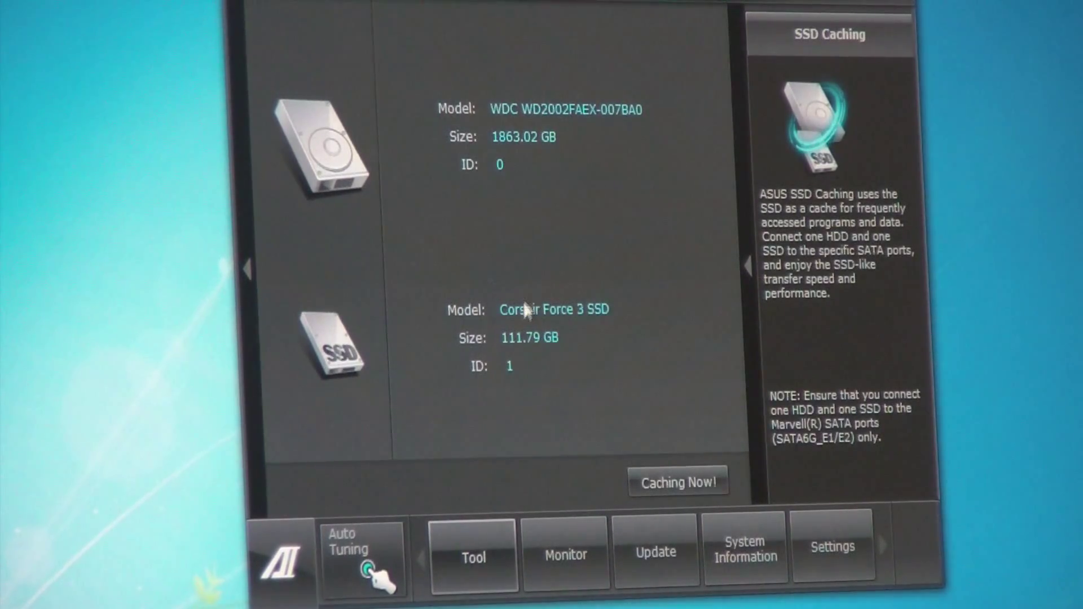
# Start caching the WDC hard drive with the Corsair SSD and accept the format warning
pyautogui.click(680, 485)
pyautogui.click(600, 343)
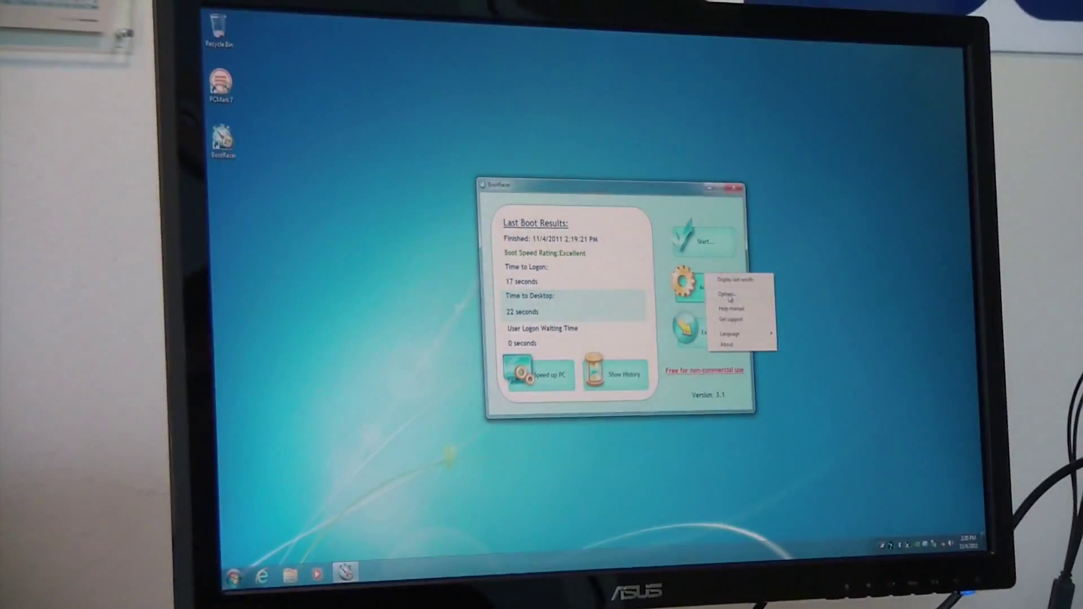
# Open BootRacer's Options wizard and advance to the statistic analysis page
pyautogui.click(730, 299)
pyautogui.click(606, 360)
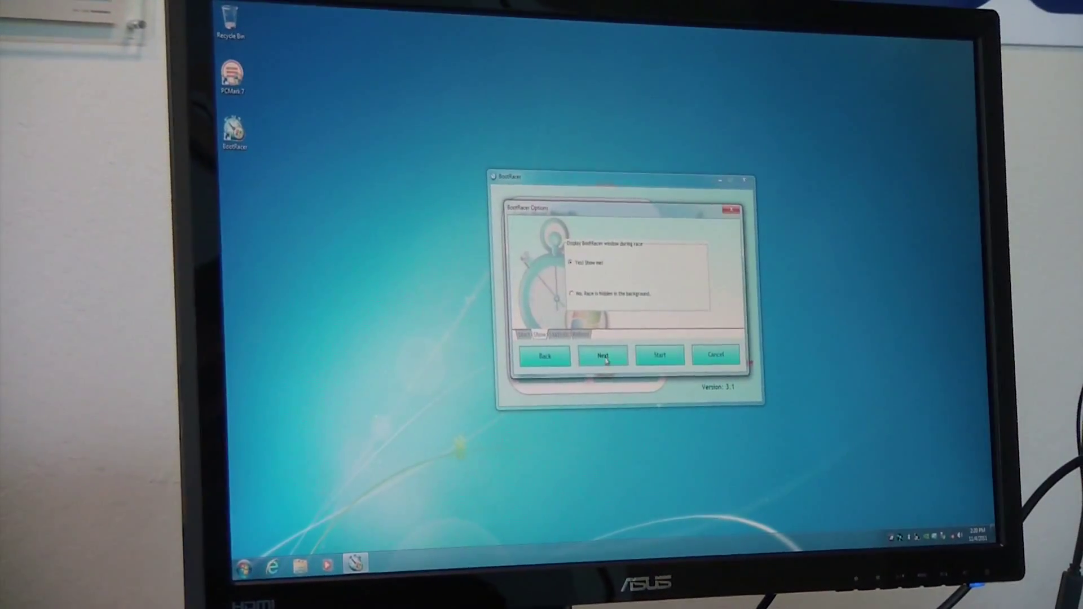
pyautogui.click(606, 360)
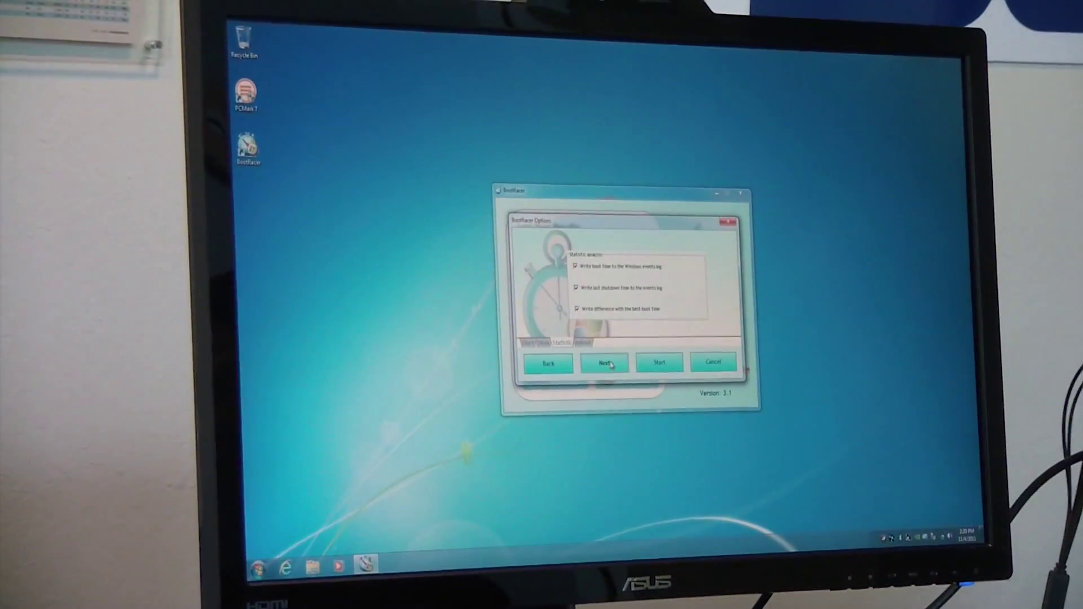